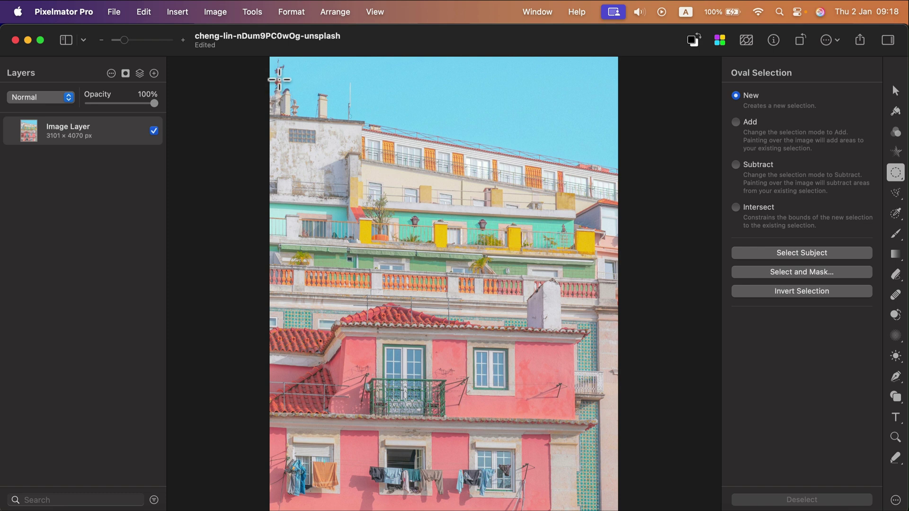
Step: Switch to the Color Adjustments tool from the Tools menu
left_click(252, 12)
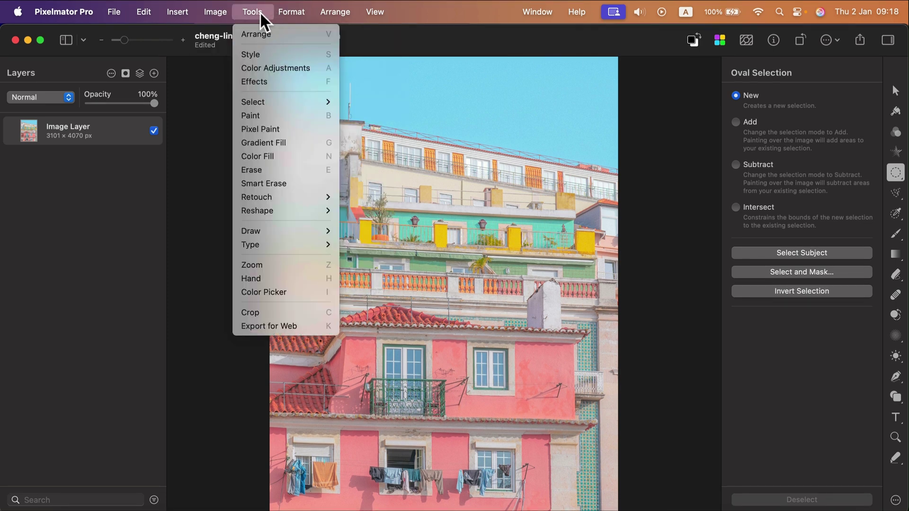
left_click(274, 71)
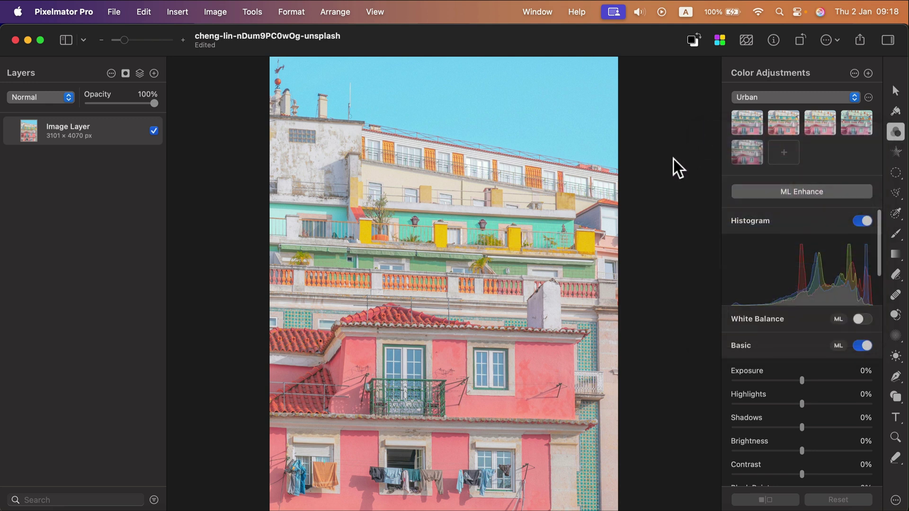
Step: Try several Urban presets, then switch the preset category to Classic Films
left_click(856, 118)
left_click(823, 118)
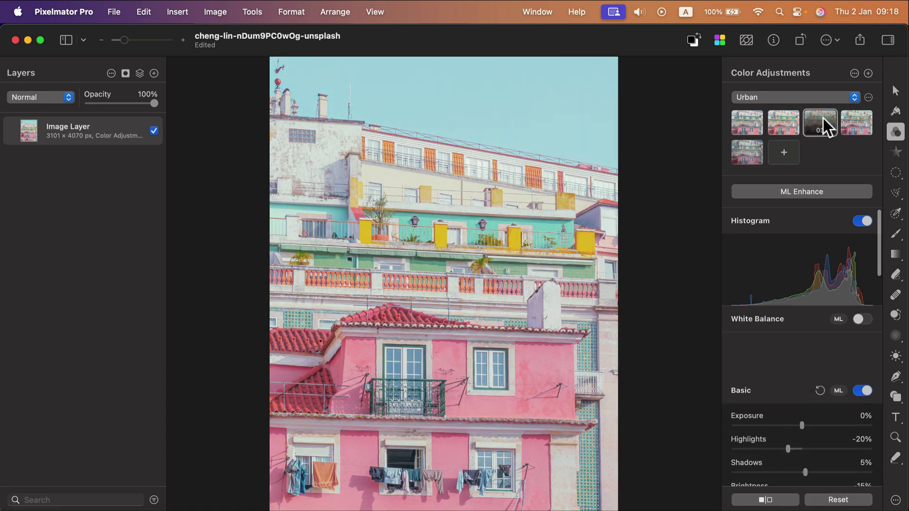
left_click(781, 118)
left_click(751, 99)
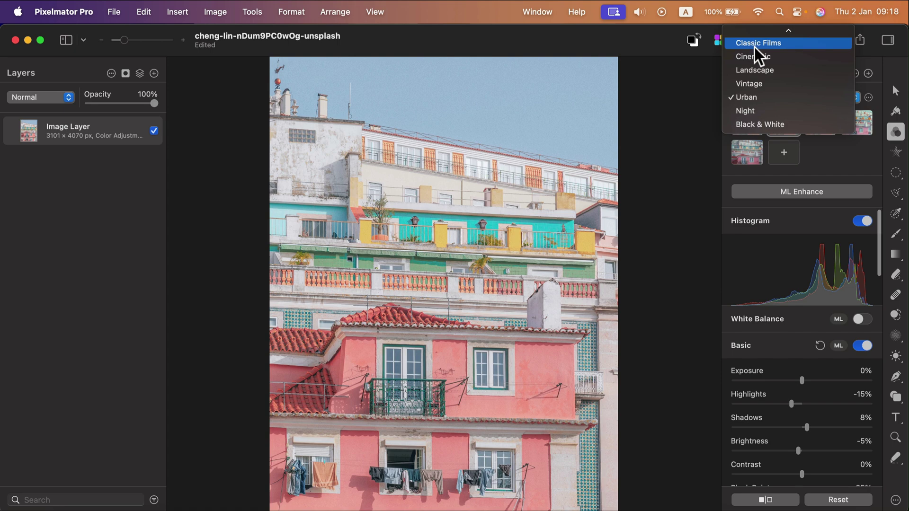
left_click(756, 44)
Step: Compare the Classic Films presets and keep the fourth, giving Highlights -10% and Shadows 10%
left_click(746, 121)
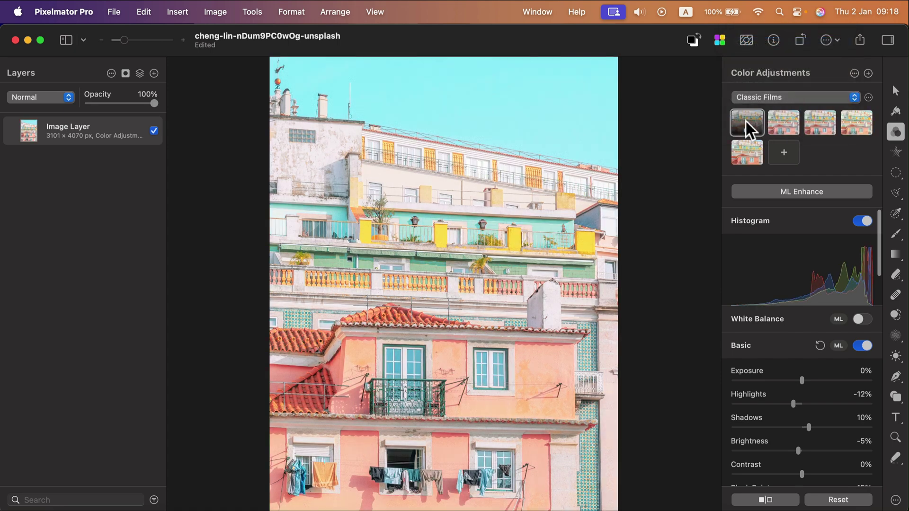
left_click(786, 118)
left_click(812, 119)
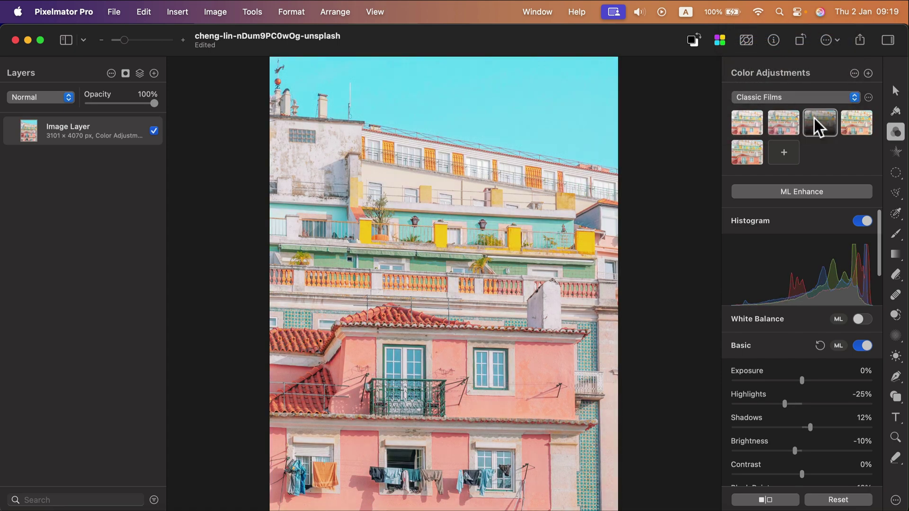
left_click(857, 123)
left_click(749, 144)
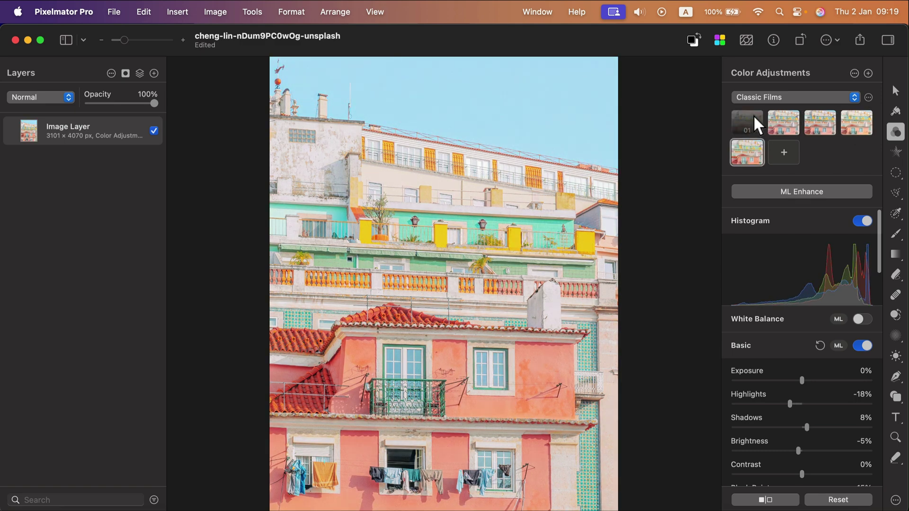
left_click(753, 116)
left_click(795, 117)
left_click(861, 122)
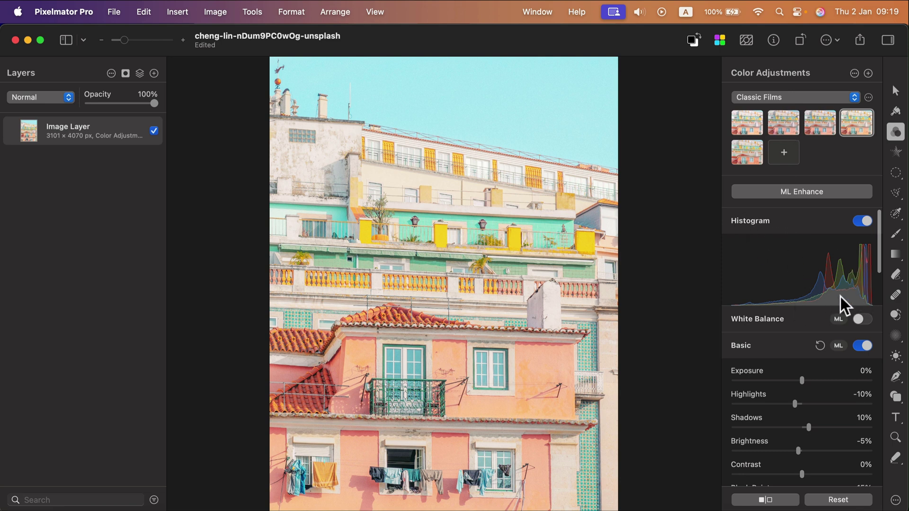
Step: Lower Exposure to -73% and raise Highlights to 6% and Shadows to 16%
scroll(816, 411, "down", 4)
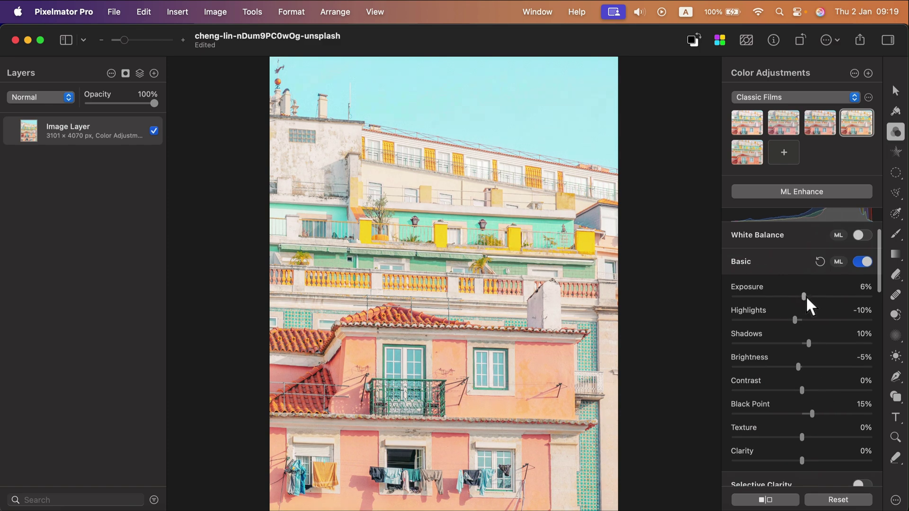
left_click_drag(806, 295, 778, 292)
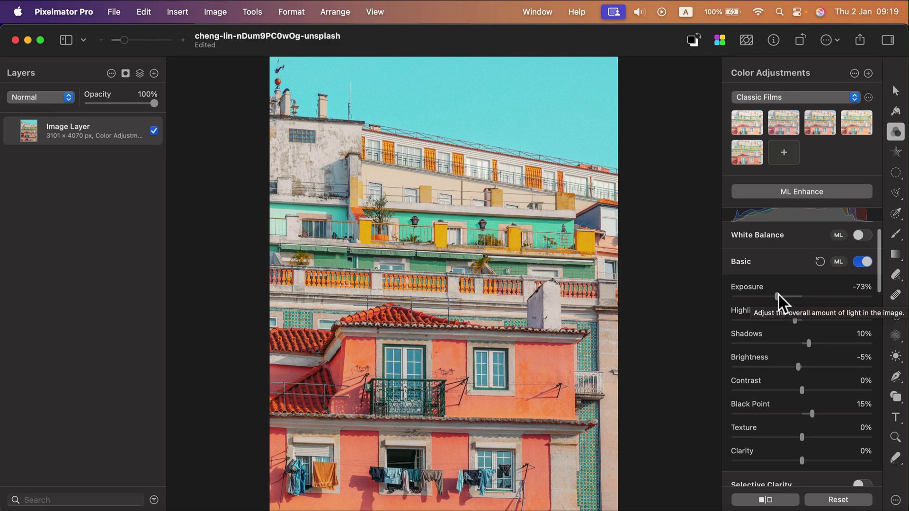
left_click_drag(809, 342, 807, 318)
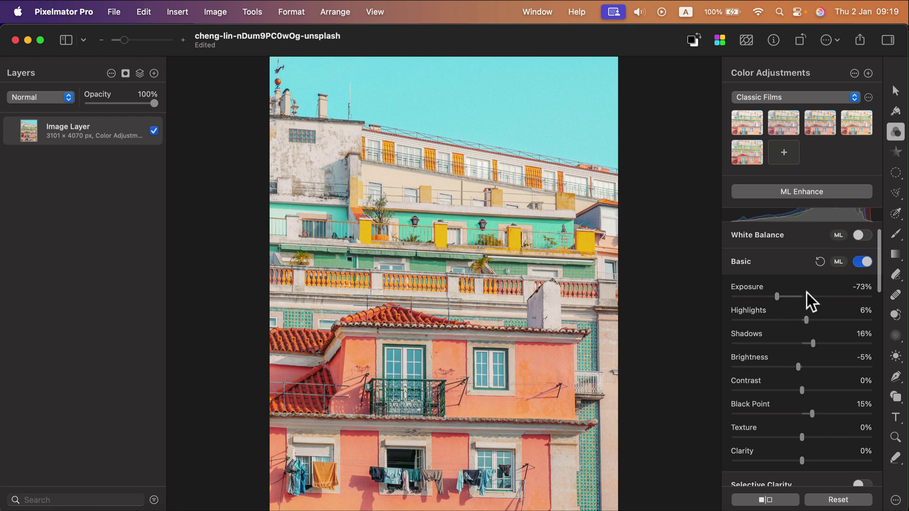
scroll(813, 388, "down", 2)
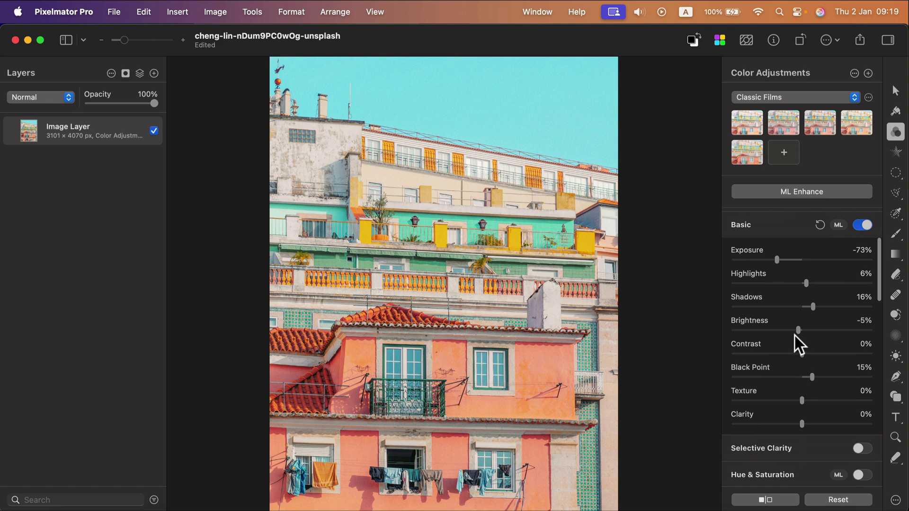
Step: In Selective Color, shift yellow Hue to -100%, adjust its saturation, then shift orange Hue toward pink
scroll(795, 336, "down", 6)
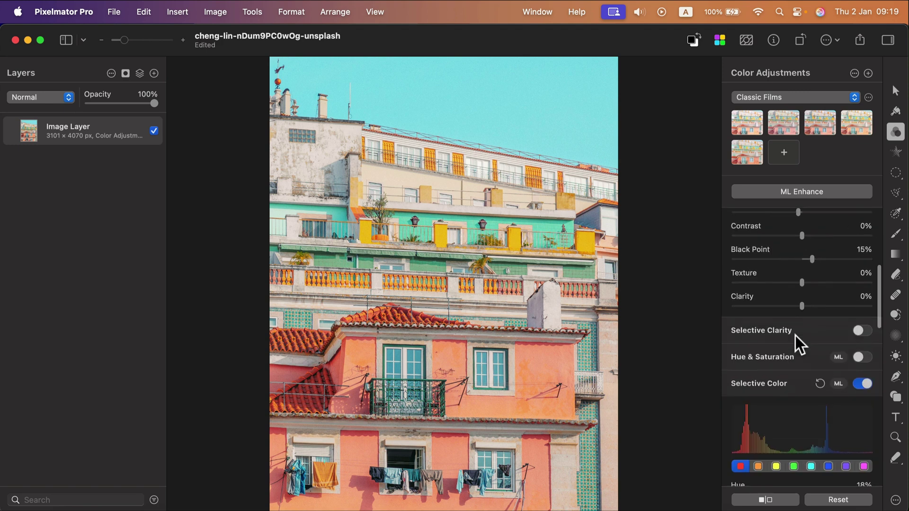
scroll(766, 438, "down", 2)
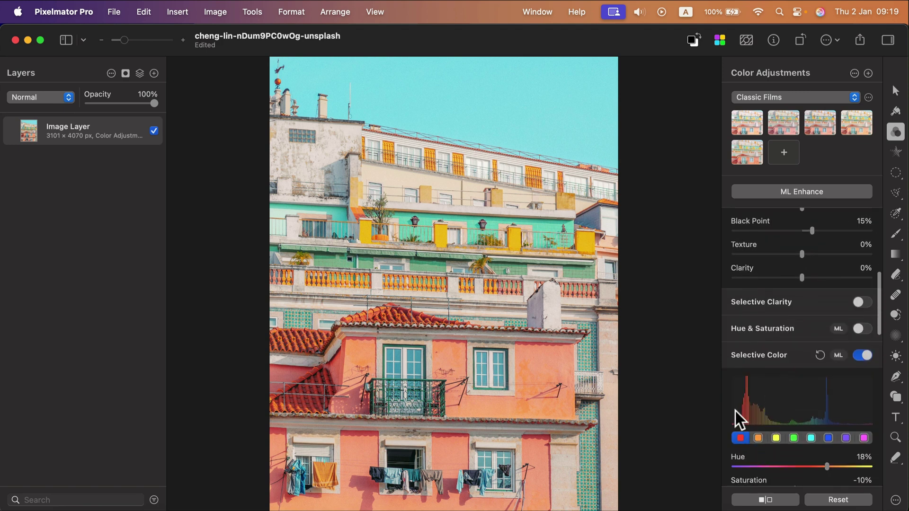
scroll(750, 400, "down", 2)
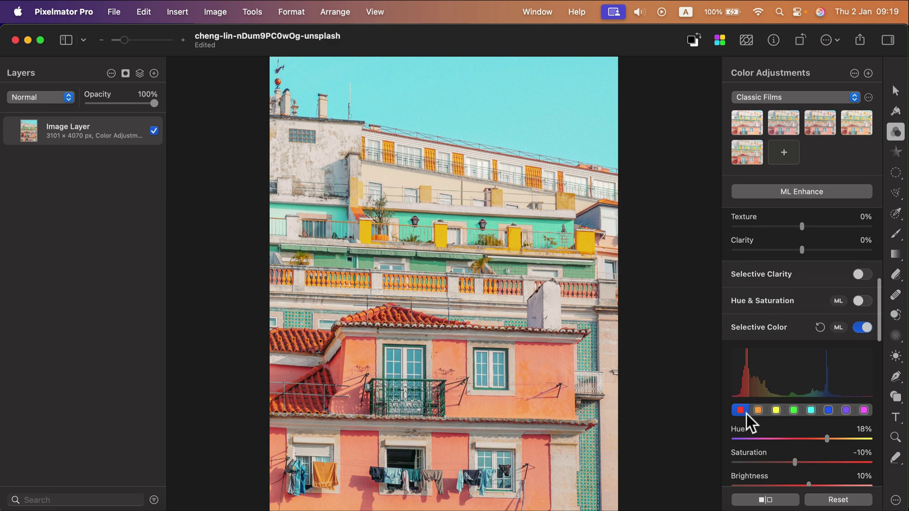
scroll(746, 412, "down", 2)
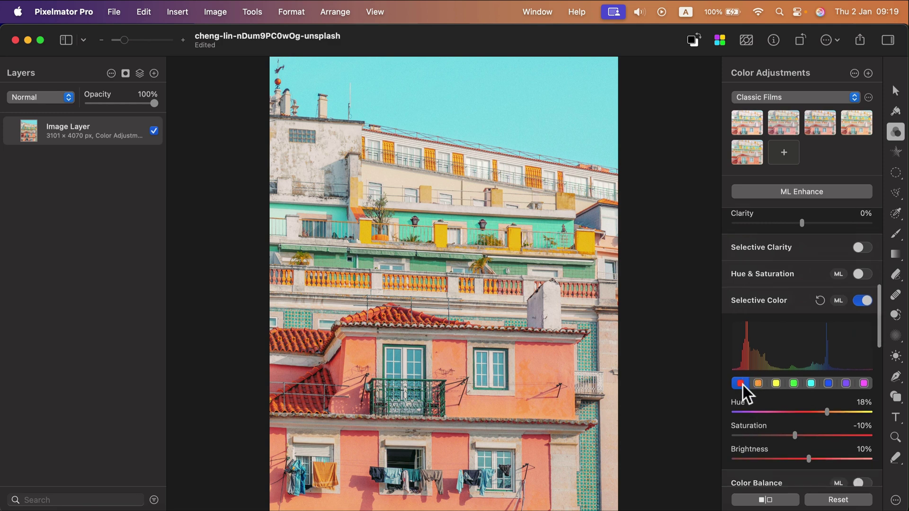
left_click(775, 384)
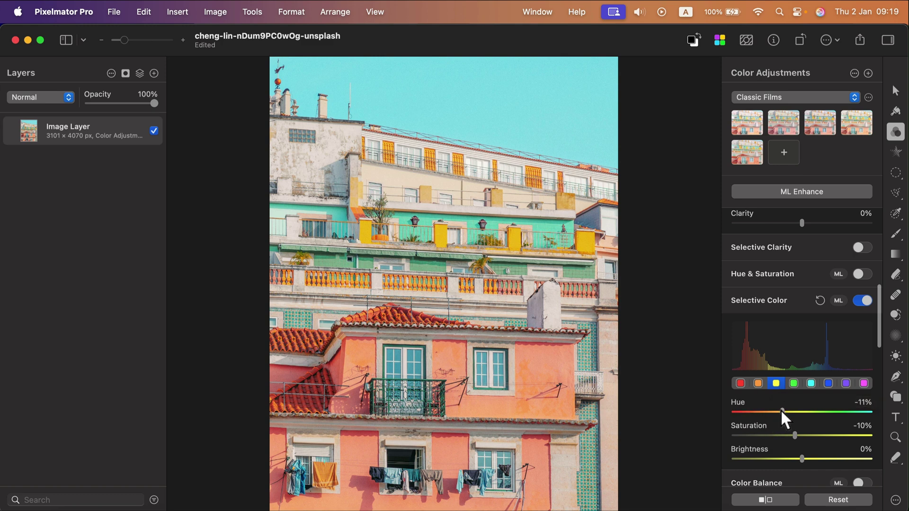
left_click_drag(782, 411, 707, 407)
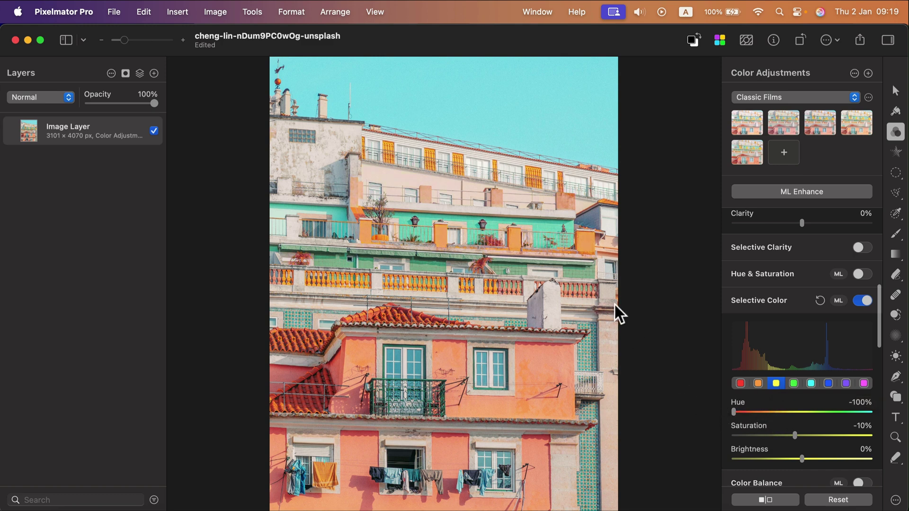
left_click_drag(794, 435, 780, 459)
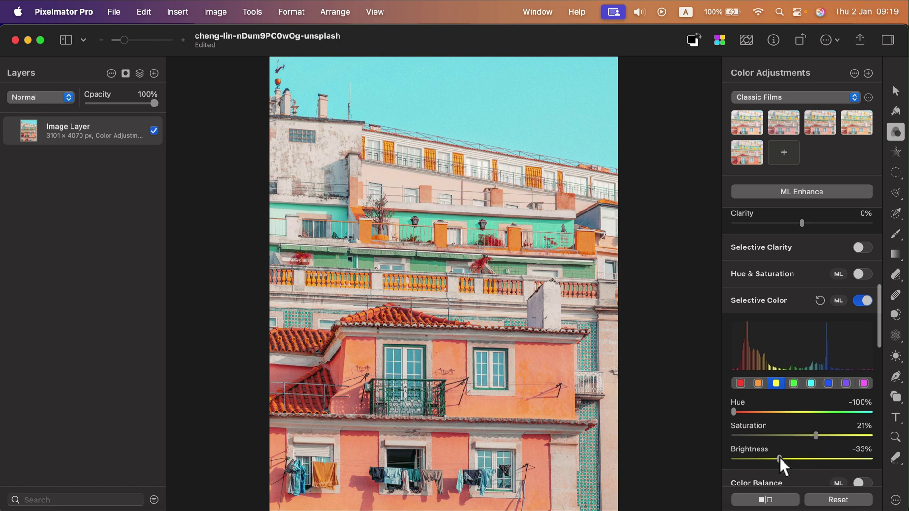
left_click(758, 383)
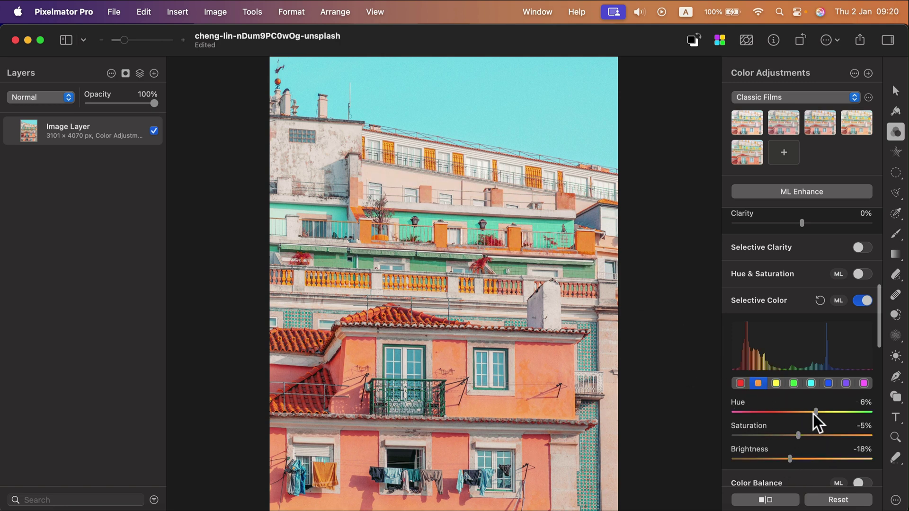
left_click_drag(816, 413, 715, 404)
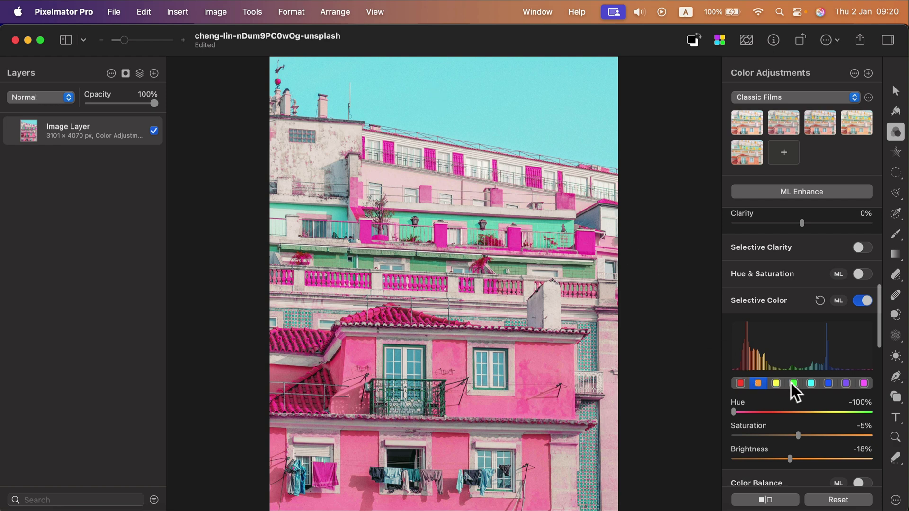
Step: Drag blue Hue to -100% in Selective Color, then reset Selective Color to 0%
left_click(828, 383)
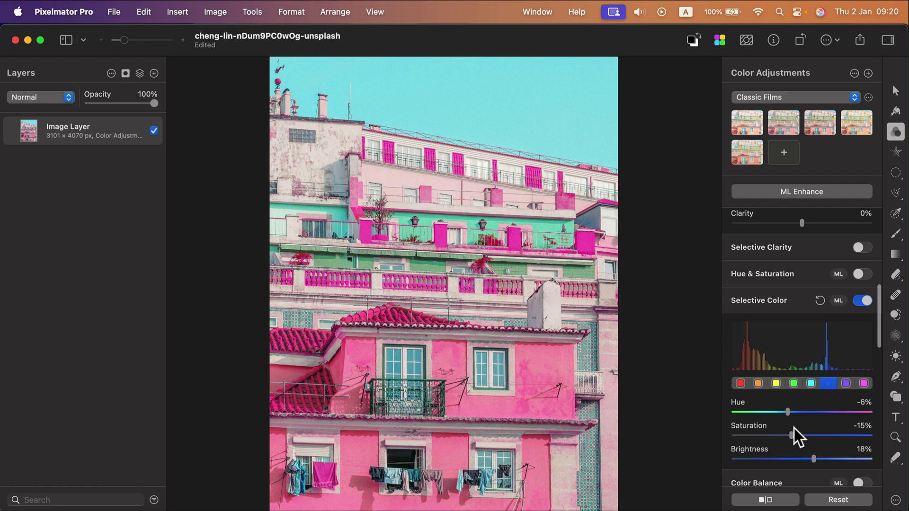
left_click_drag(788, 411, 728, 408)
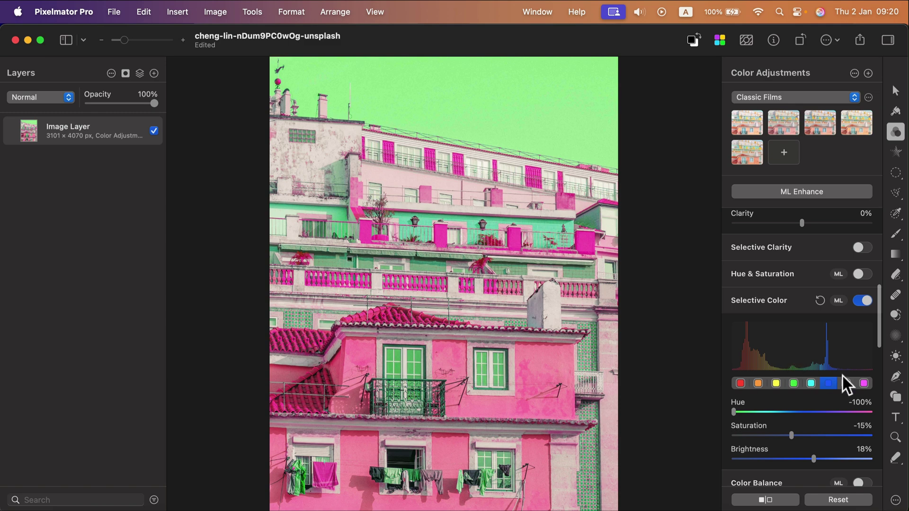
left_click(820, 301)
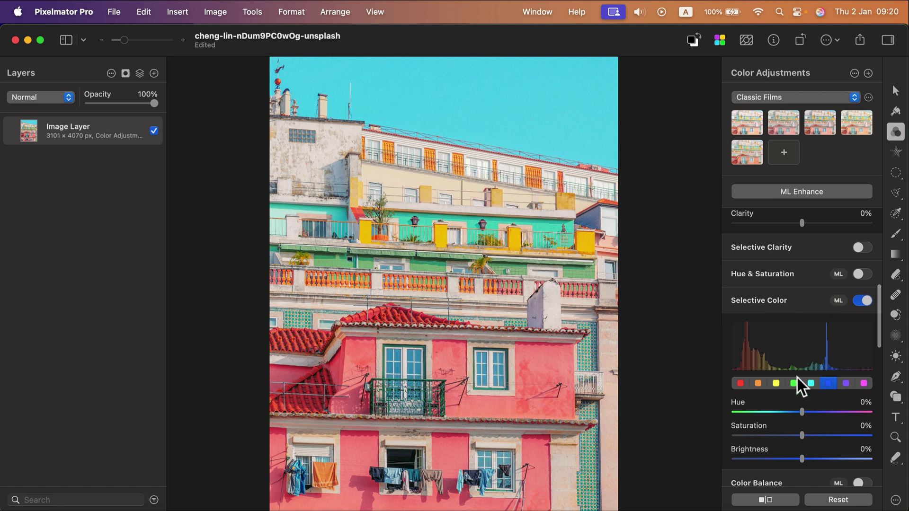
Step: Adjust the red range's hue, saturation and brightness in Selective Color
scroll(793, 391, "down", 2)
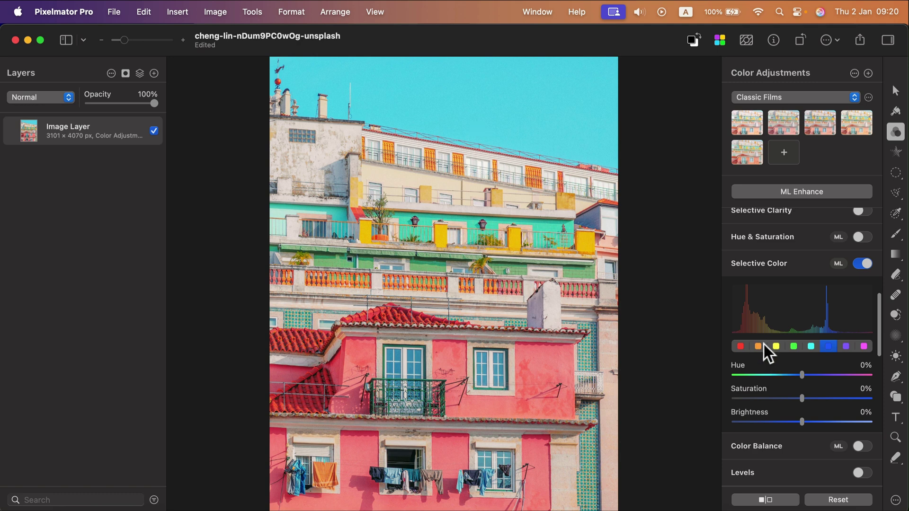
left_click(847, 347)
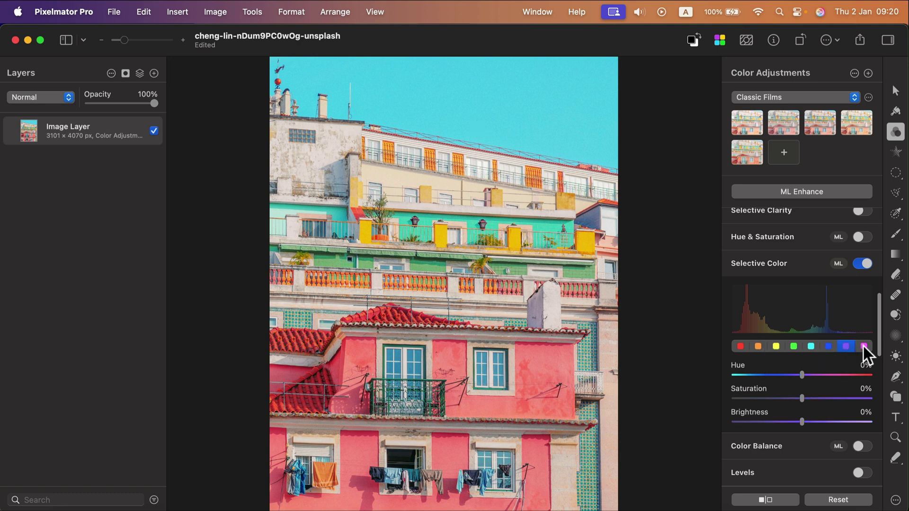
left_click(863, 347)
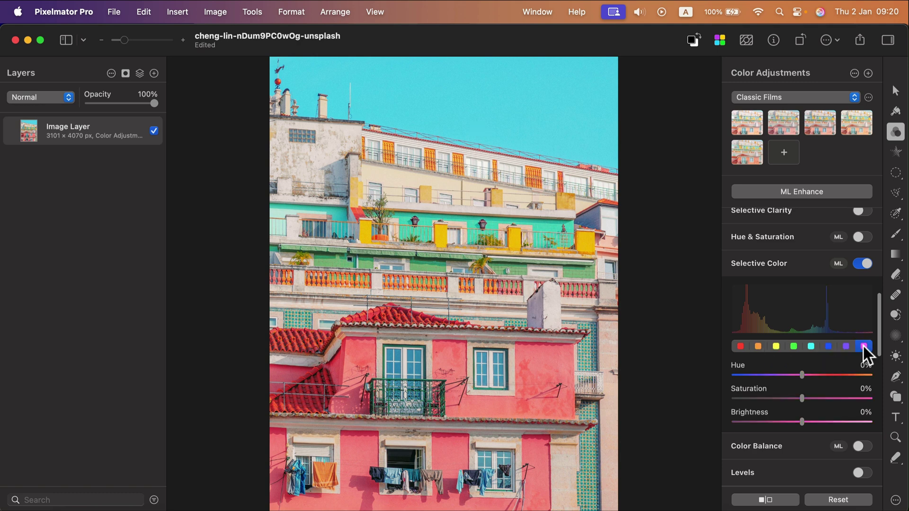
left_click(742, 345)
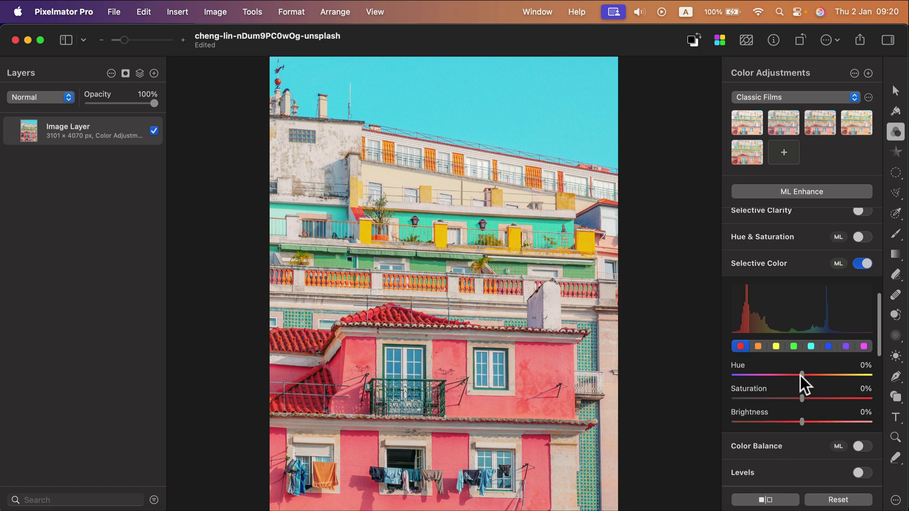
left_click_drag(823, 373, 877, 377)
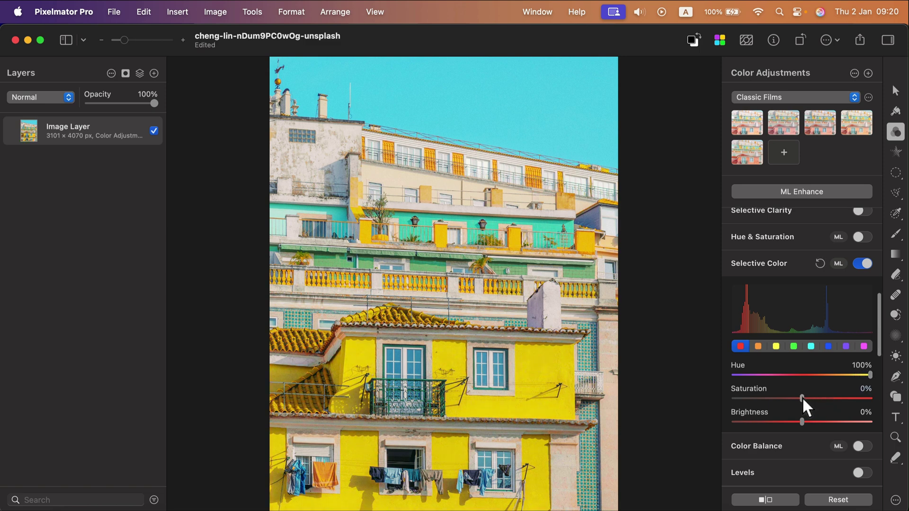
mouse_move(802, 398)
left_mouse_down()
mouse_move(740, 397)
mouse_move(791, 397)
left_mouse_up()
left_click_drag(871, 397, 673, 389)
left_click_drag(802, 422, 778, 420)
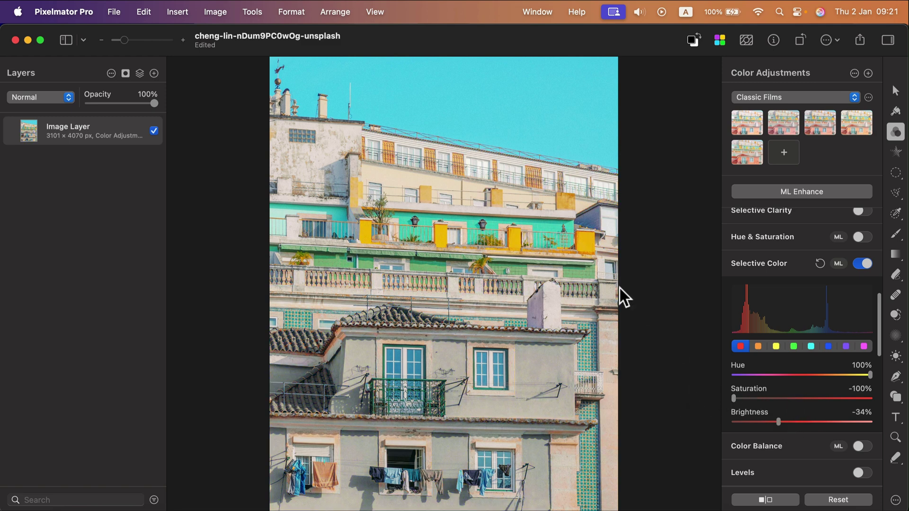
Step: Set Saturation to -100% for the cyan, blue and green ranges
left_click(811, 346)
left_click_drag(802, 398, 687, 400)
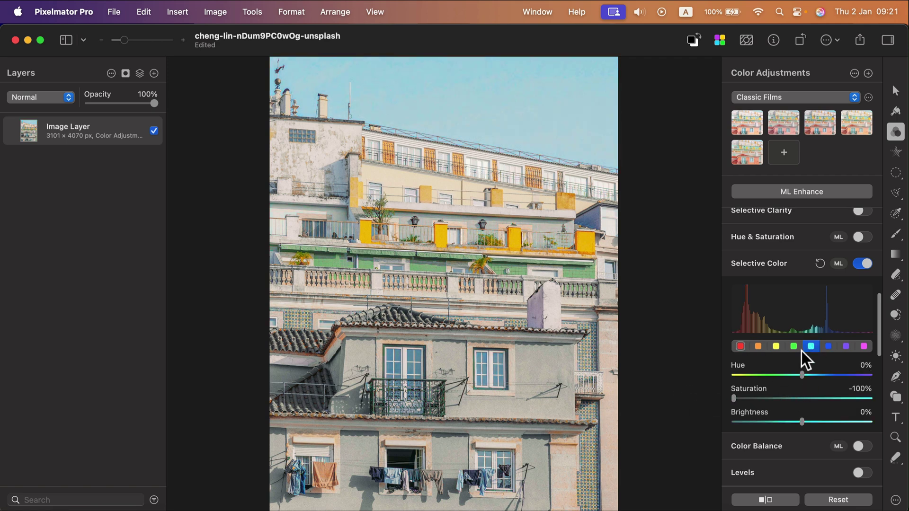
left_click(828, 346)
left_click_drag(802, 399, 664, 398)
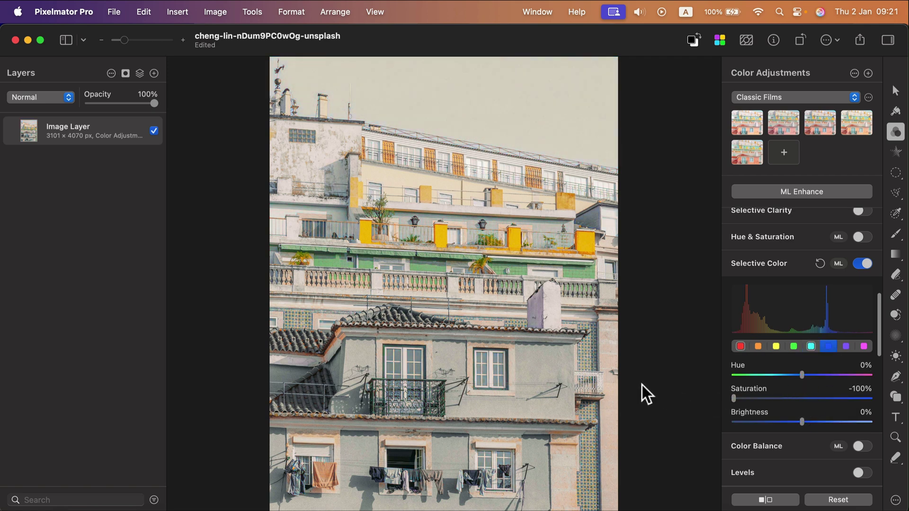
left_click(759, 346)
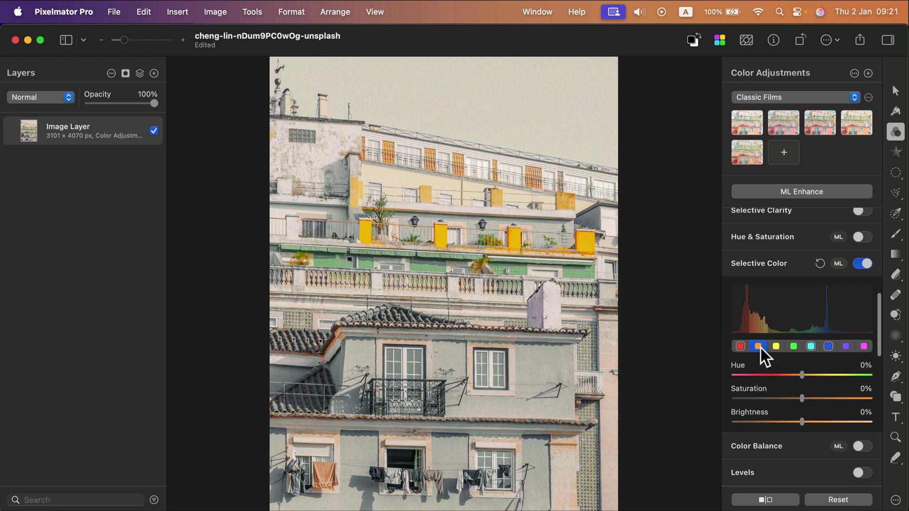
left_click(794, 346)
left_click_drag(805, 399, 566, 393)
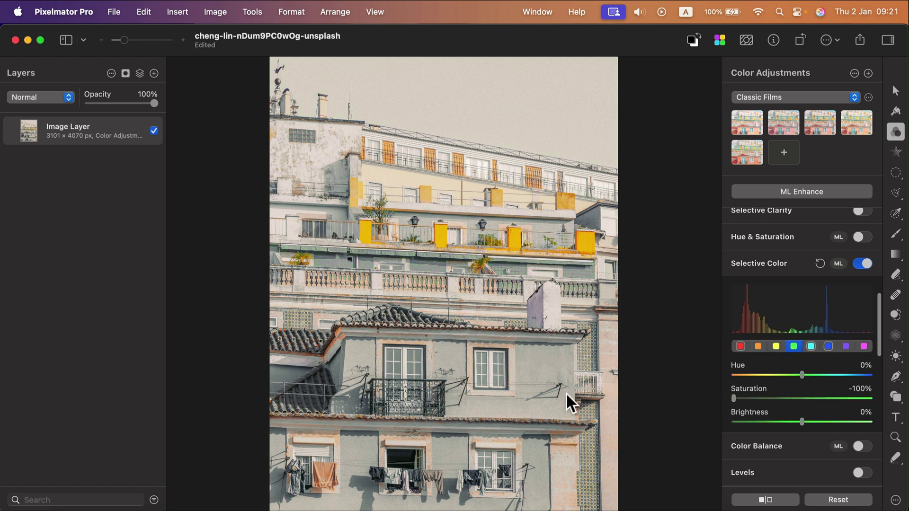
Step: Fully desaturate purples and pinks, then set orange Saturation to 44%
left_click(843, 348)
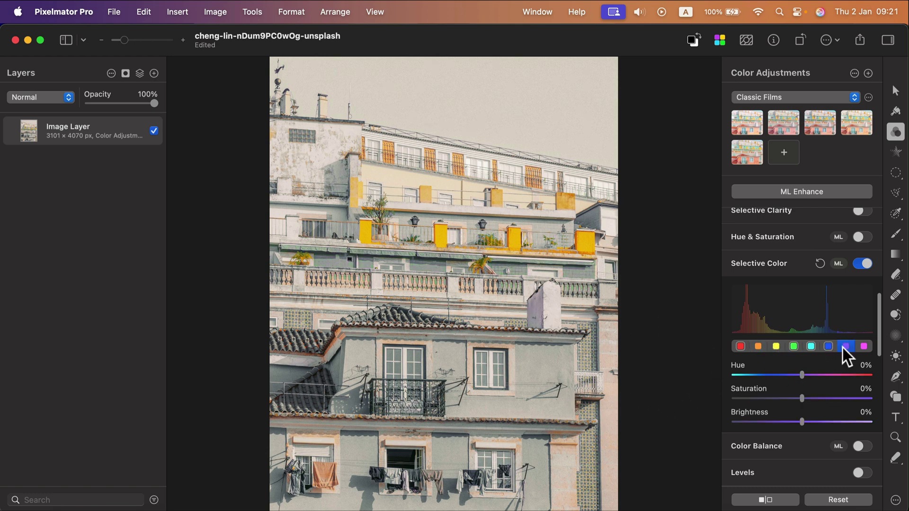
left_click_drag(800, 398, 663, 391)
left_click(865, 347)
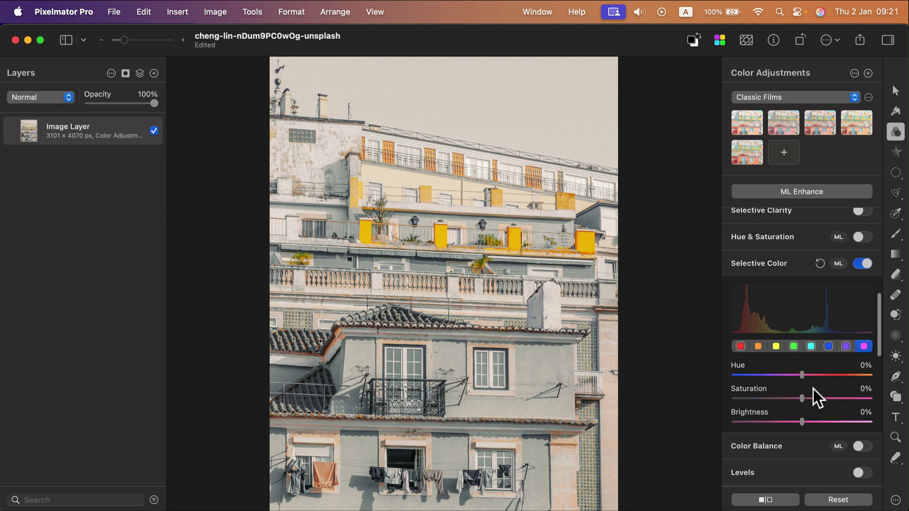
left_click_drag(801, 395, 678, 397)
left_click(776, 347)
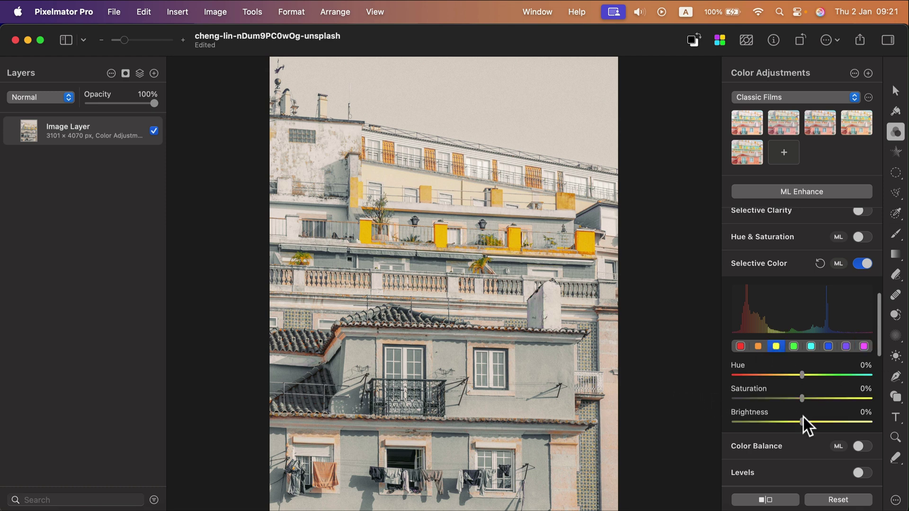
left_click(759, 346)
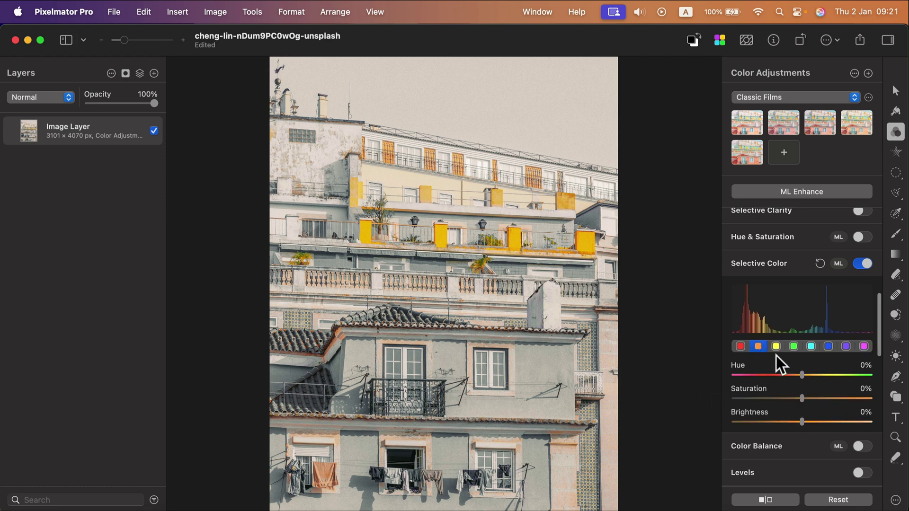
left_click(831, 399)
Step: Reset Selective Color again, restoring the cyan sky and pink walls
scroll(824, 379, "down", 5)
scroll(825, 393, "down", 10)
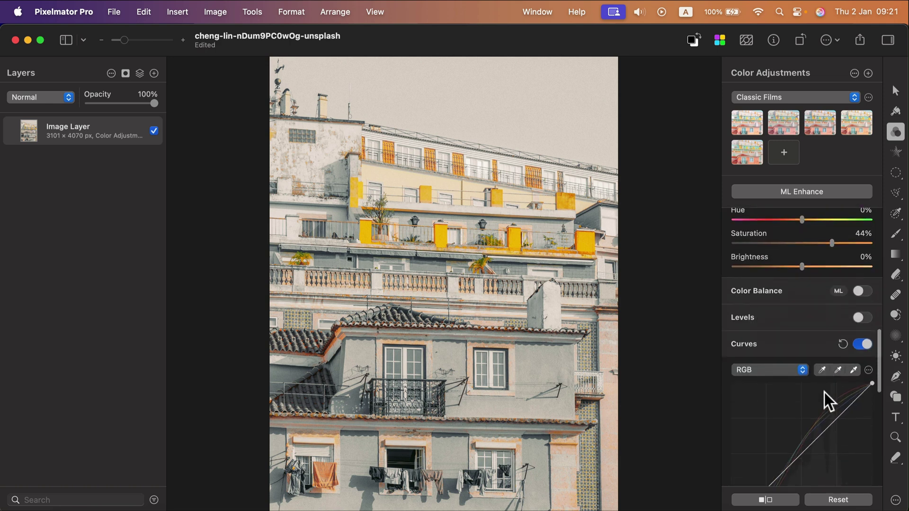
scroll(805, 383, "up", 6)
scroll(785, 371, "up", 2)
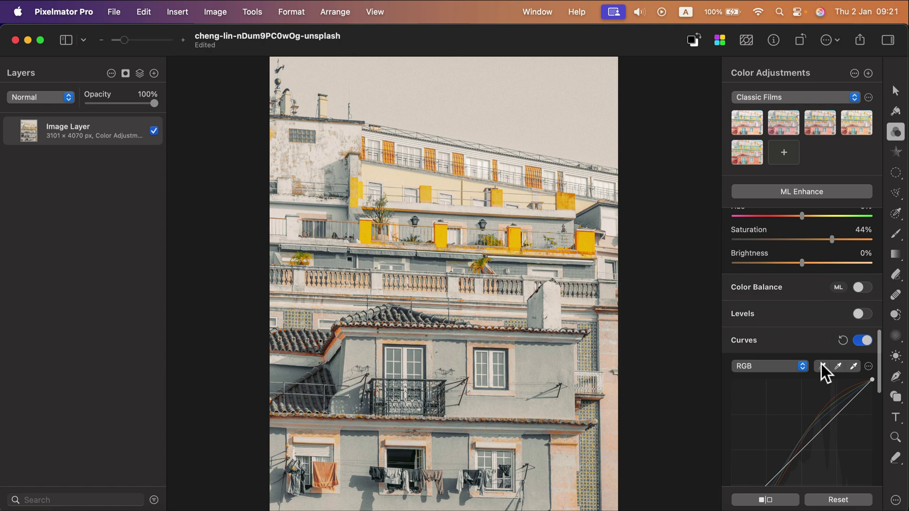
scroll(823, 339, "up", 6)
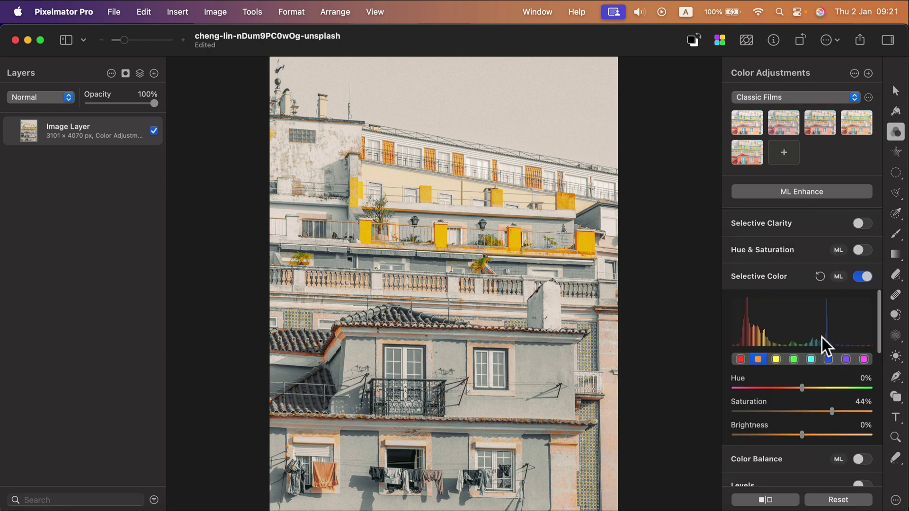
left_click(821, 277)
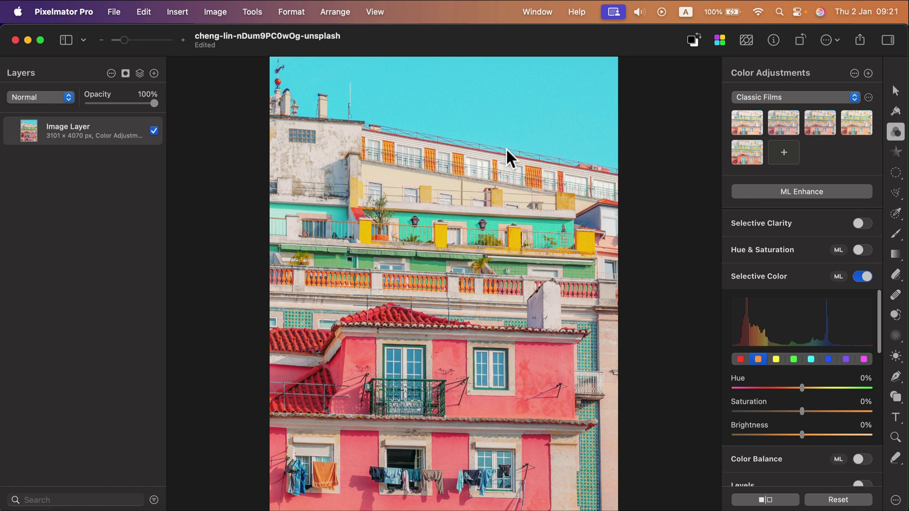
Step: Try the Oval and Free selection tools, then color-select part of the pink wall at about 29% tolerance
left_click(896, 174)
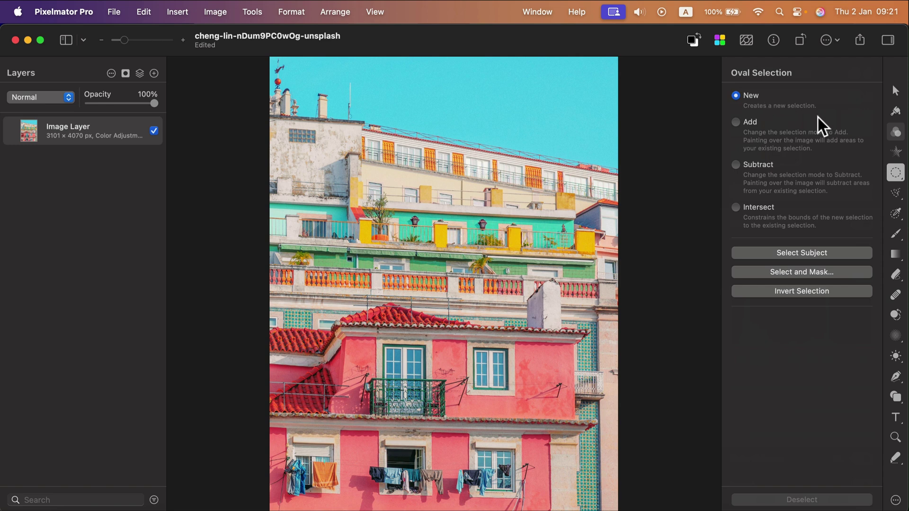
left_click(896, 193)
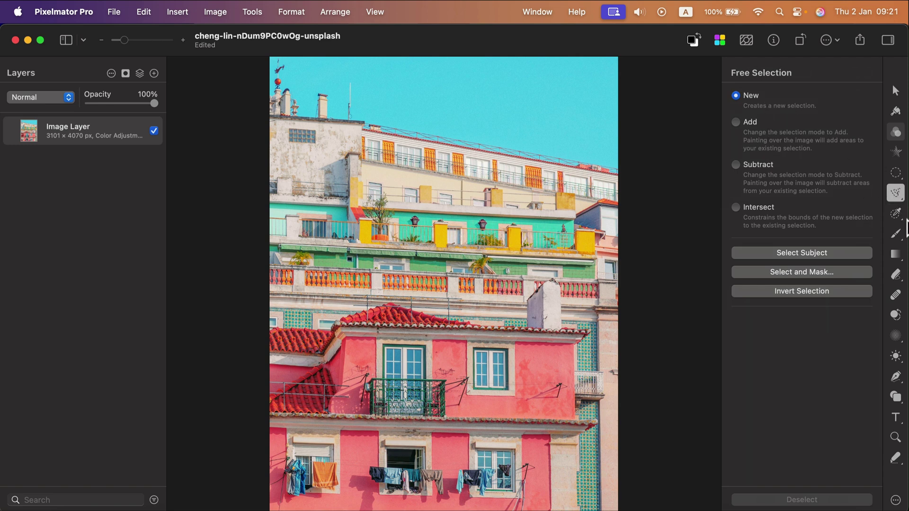
left_click(895, 213)
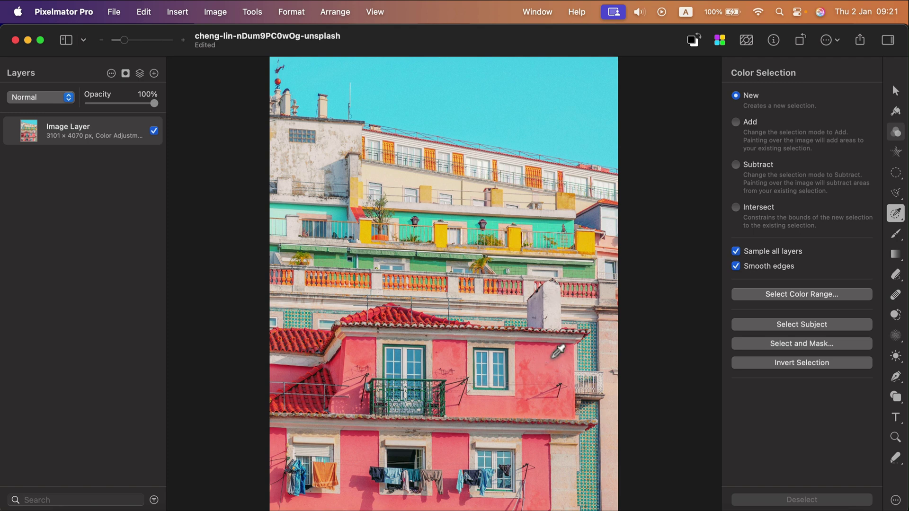
left_click_drag(548, 362, 548, 339)
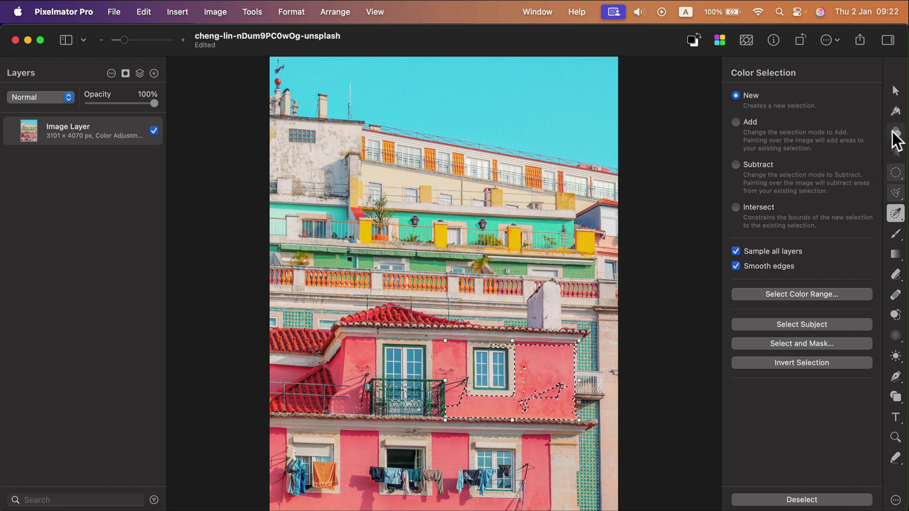
Step: Give the selected wall orange Hue 80%, Saturation 100%, Brightness -34%, then deselect
left_click(893, 133)
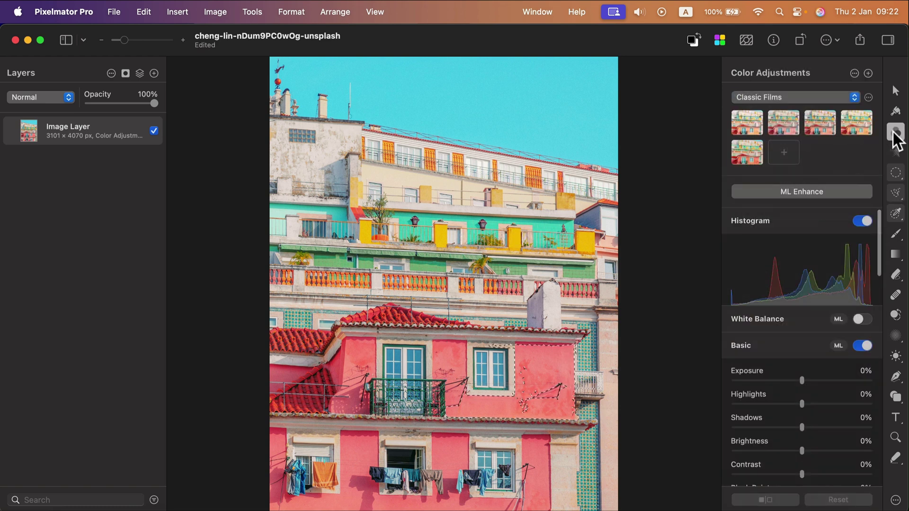
scroll(801, 409, "down", 15)
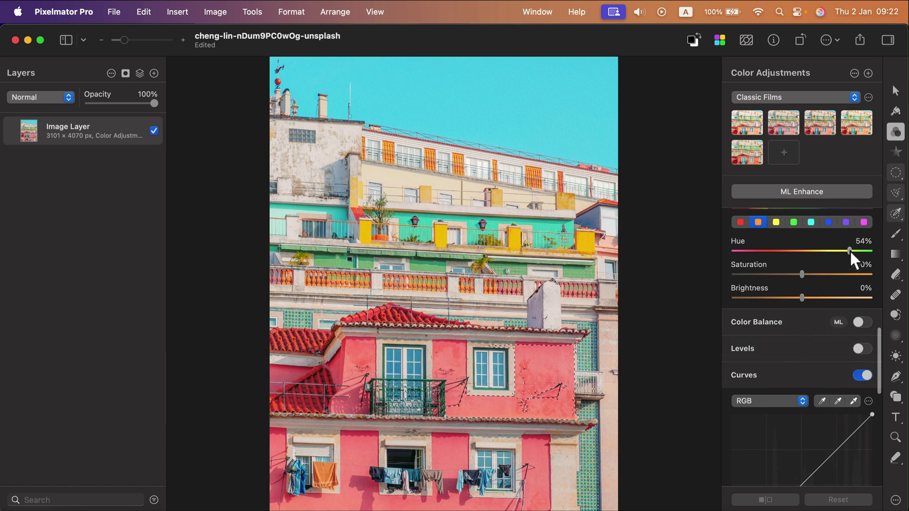
left_click_drag(850, 251, 796, 253)
left_click_drag(862, 252, 864, 251)
left_click_drag(810, 277, 865, 278)
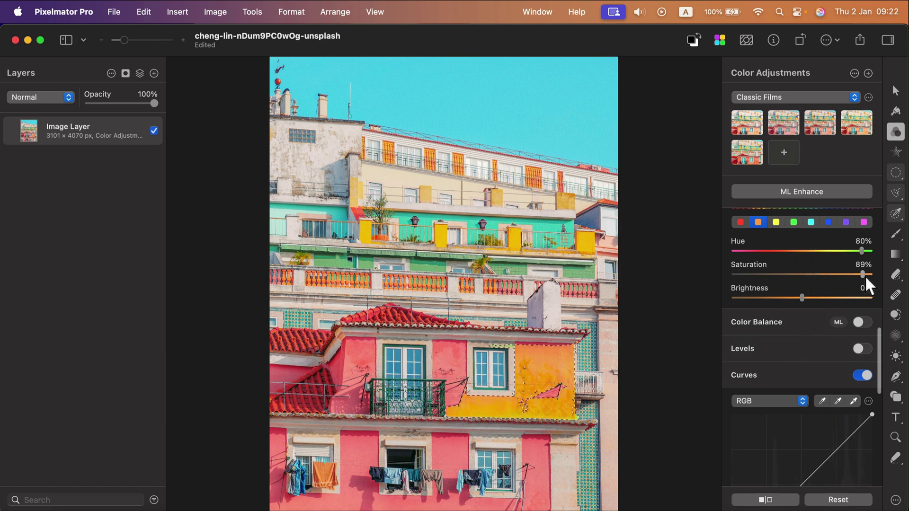
left_click_drag(819, 299, 779, 297)
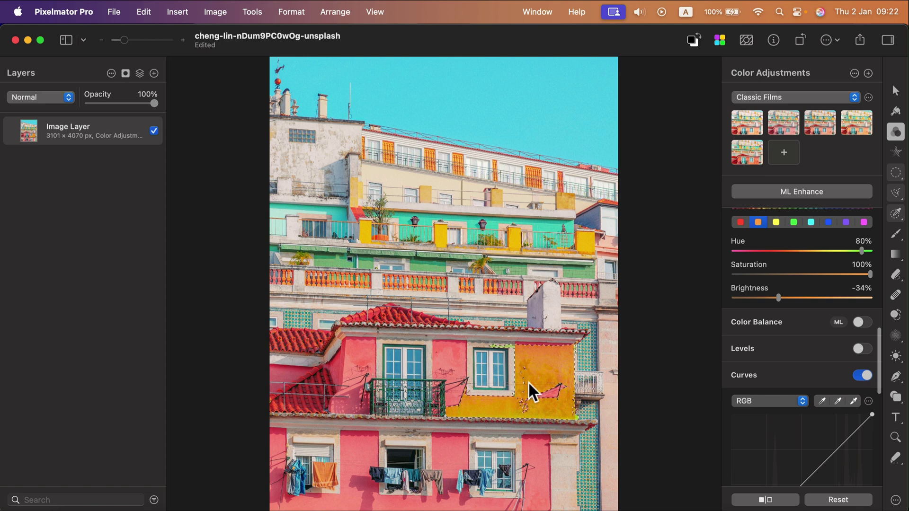
key("super+d")
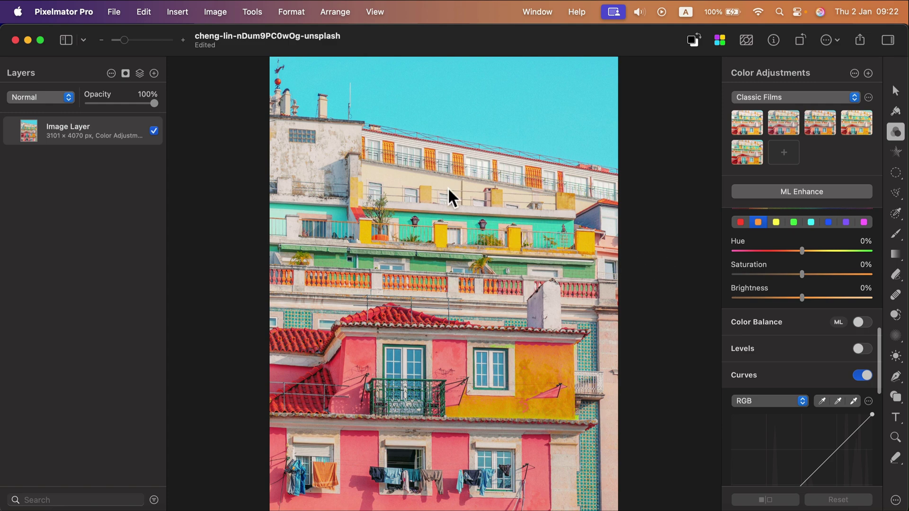
Step: Draw a rectangle over the upper middle of the photo and fill it red (FF634D)
left_click(896, 396)
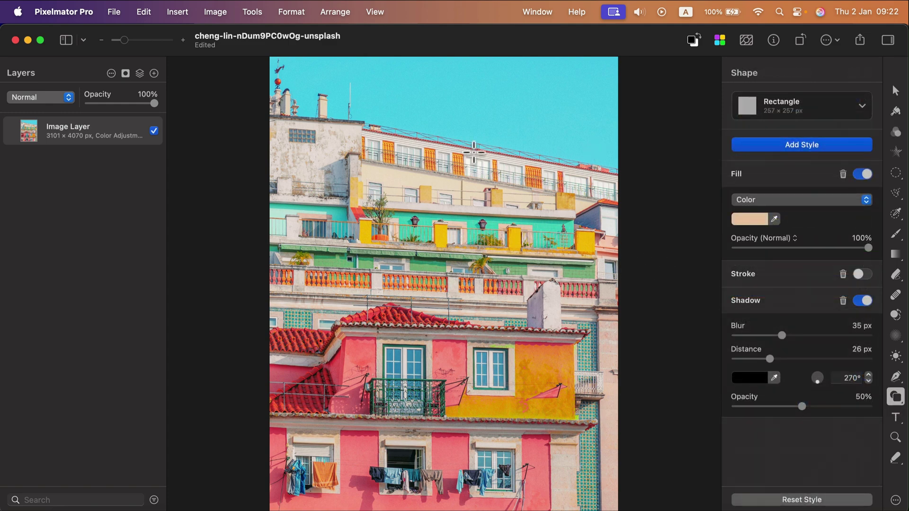
mouse_move(339, 150)
left_mouse_down()
mouse_move(576, 260)
mouse_move(575, 308)
left_mouse_up()
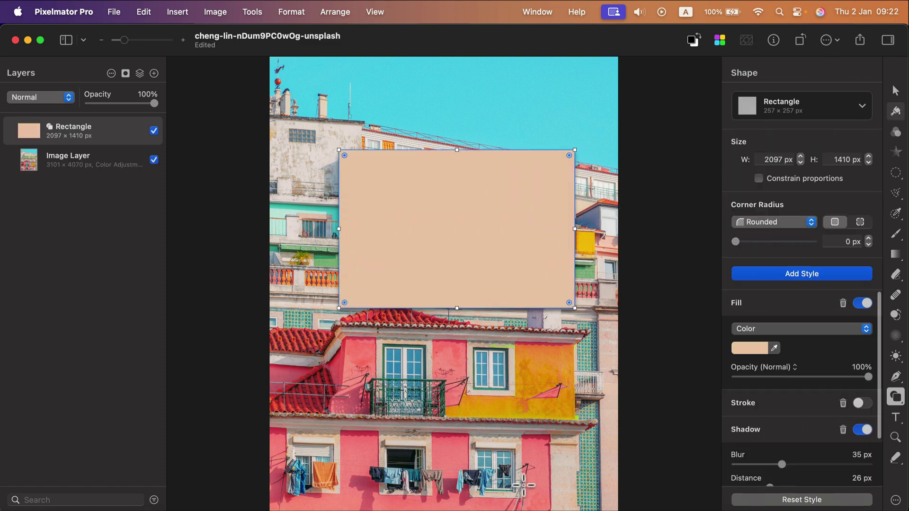
left_click(761, 349)
left_click(677, 416)
left_click(625, 439)
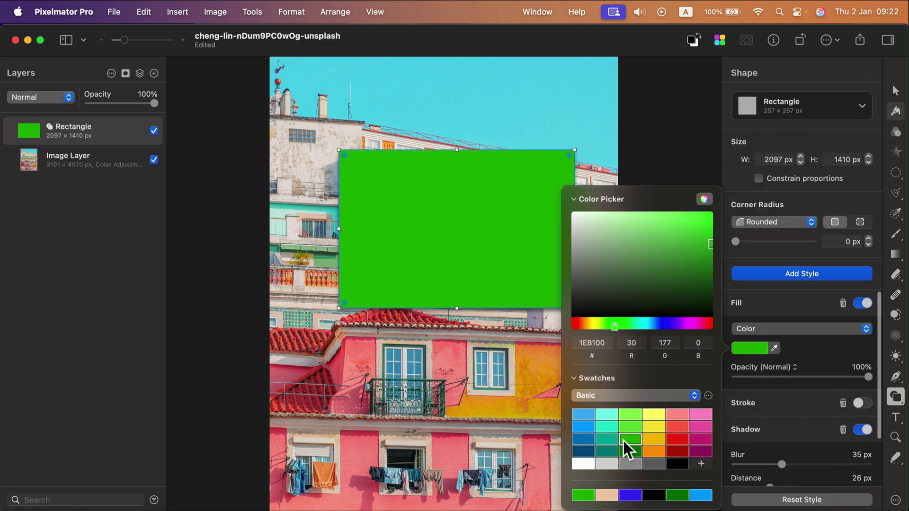
left_click(586, 424)
left_click(686, 428)
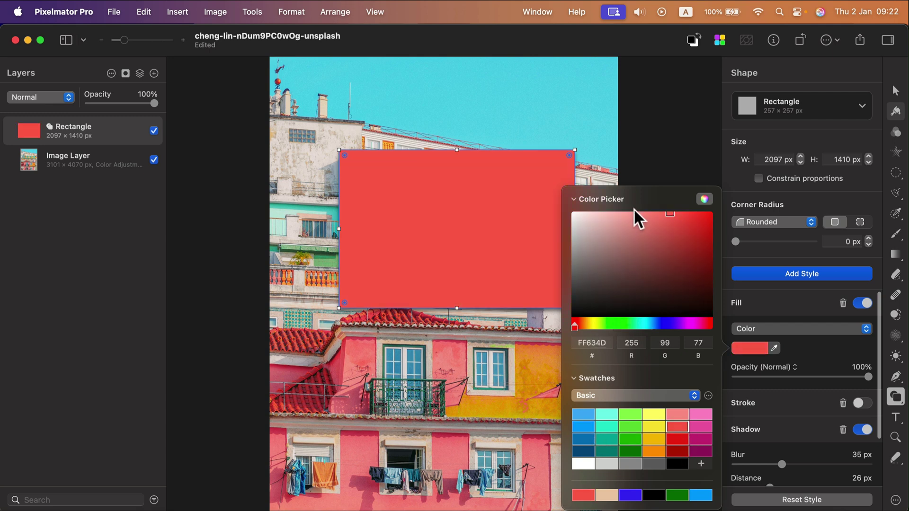
left_click(574, 199)
Step: Add a new 'Text' layer near the top-left of the photo and select its word
left_click(896, 417)
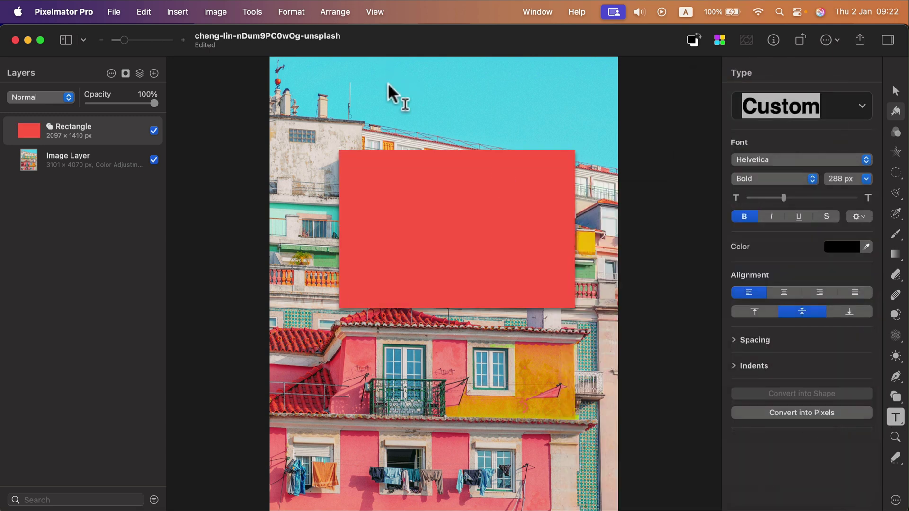
left_click(359, 102)
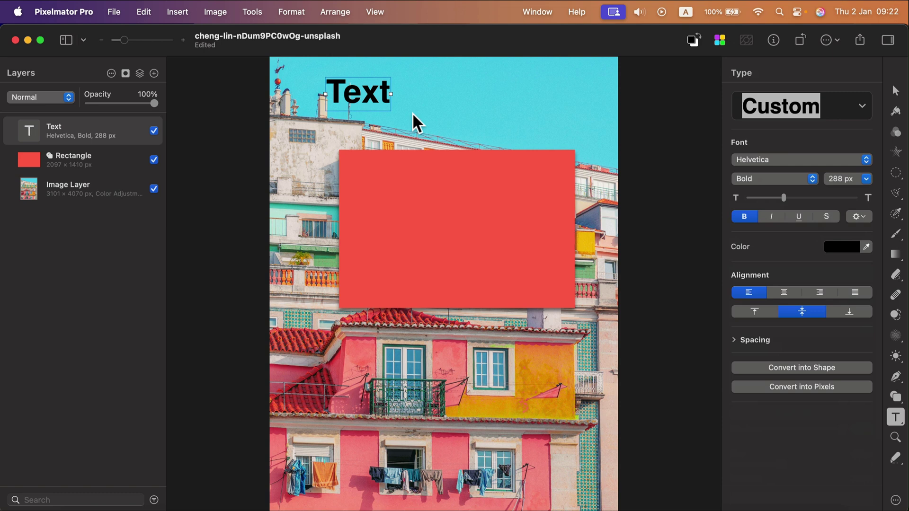
double_click(373, 92)
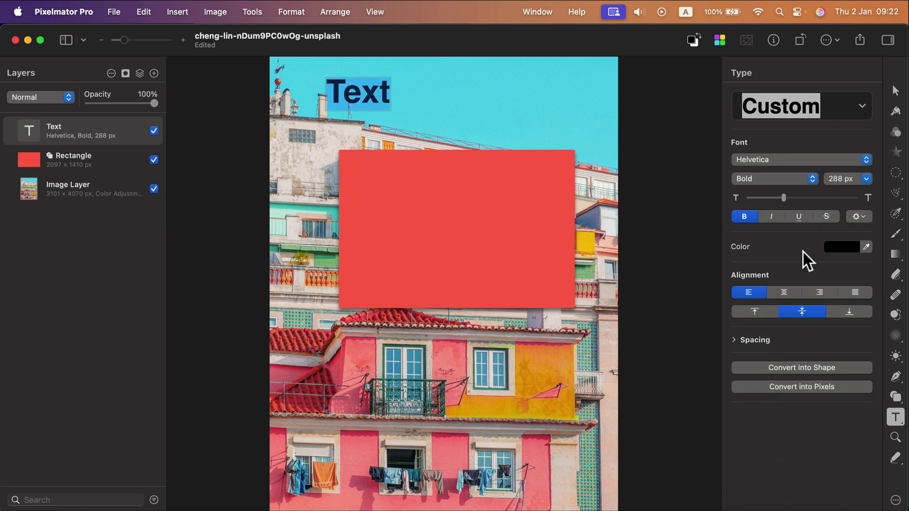
Step: Colour the text red after trying pink, blue and yellow swatches
left_click(848, 251)
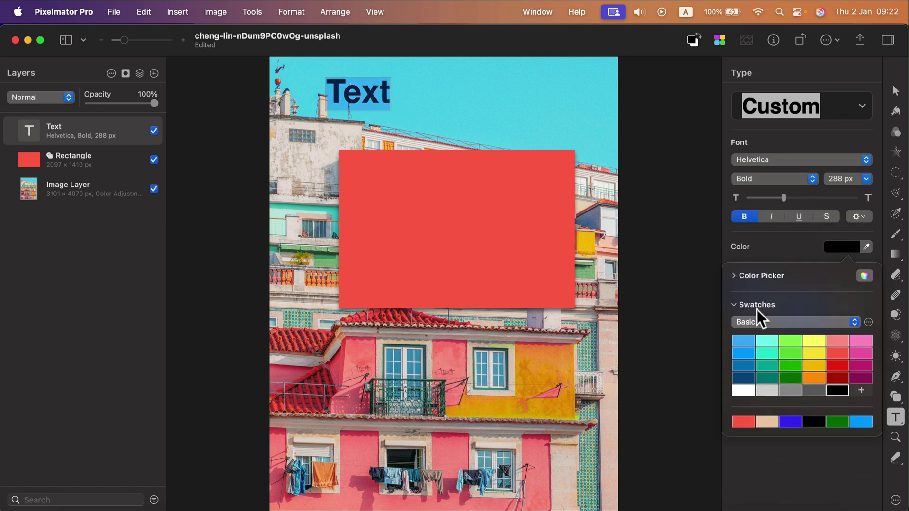
left_click(861, 353)
left_click(746, 366)
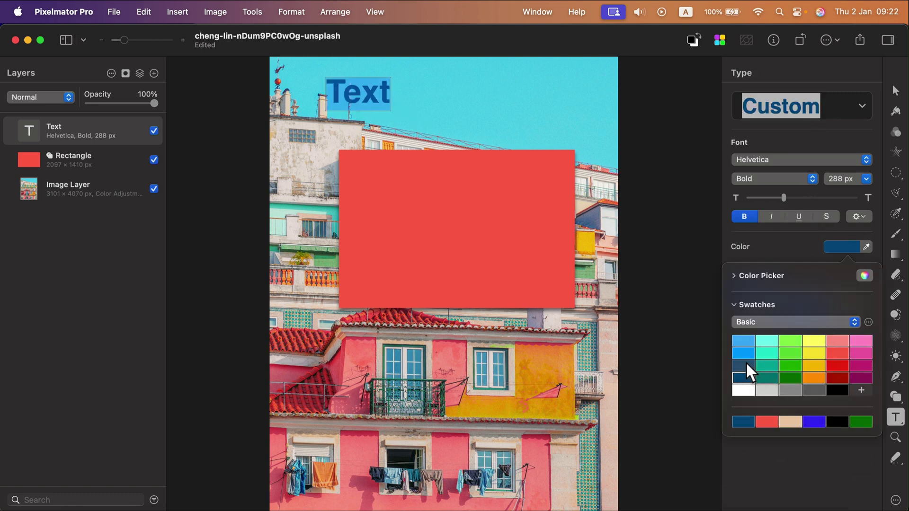
left_click(811, 342)
left_click(838, 365)
left_click(633, 112)
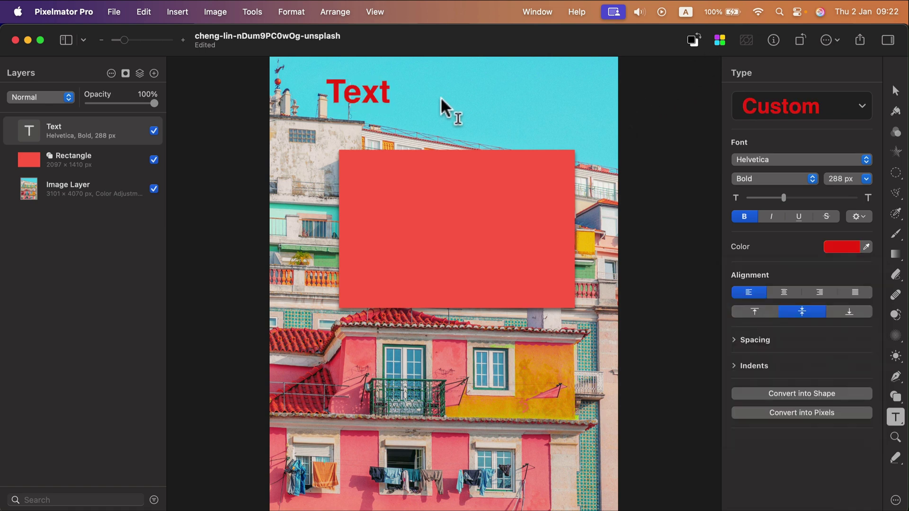